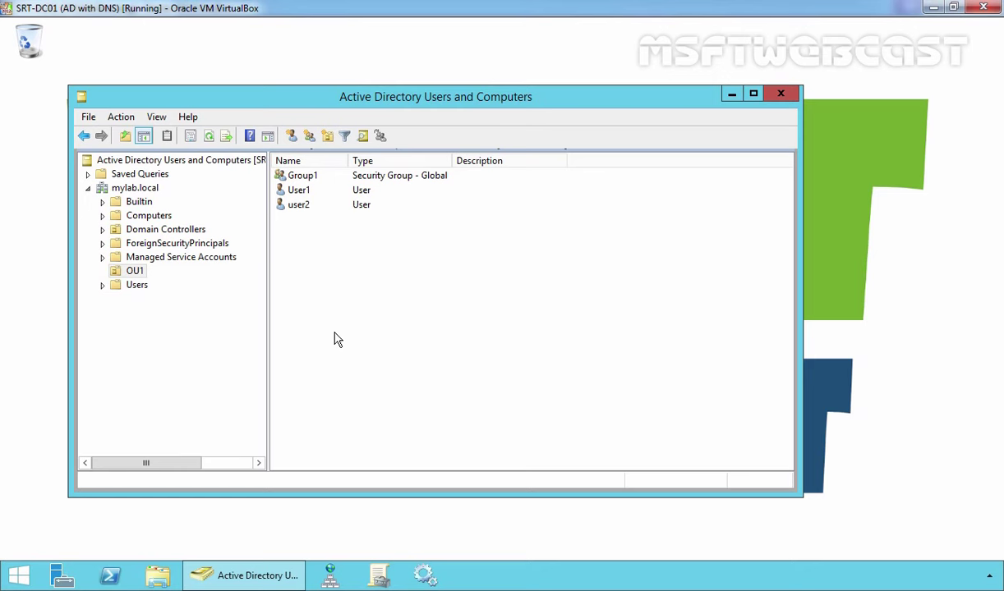
Step: Launch Group Policy Management and expand Forest: mylab.local > Domains > mylab.local
left_click(362, 548)
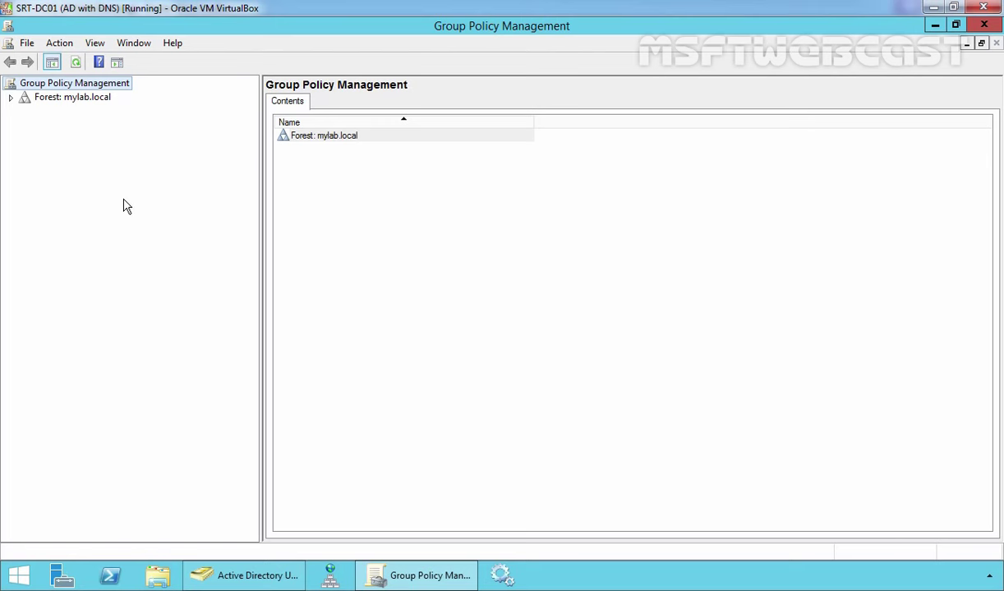
double_click(76, 98)
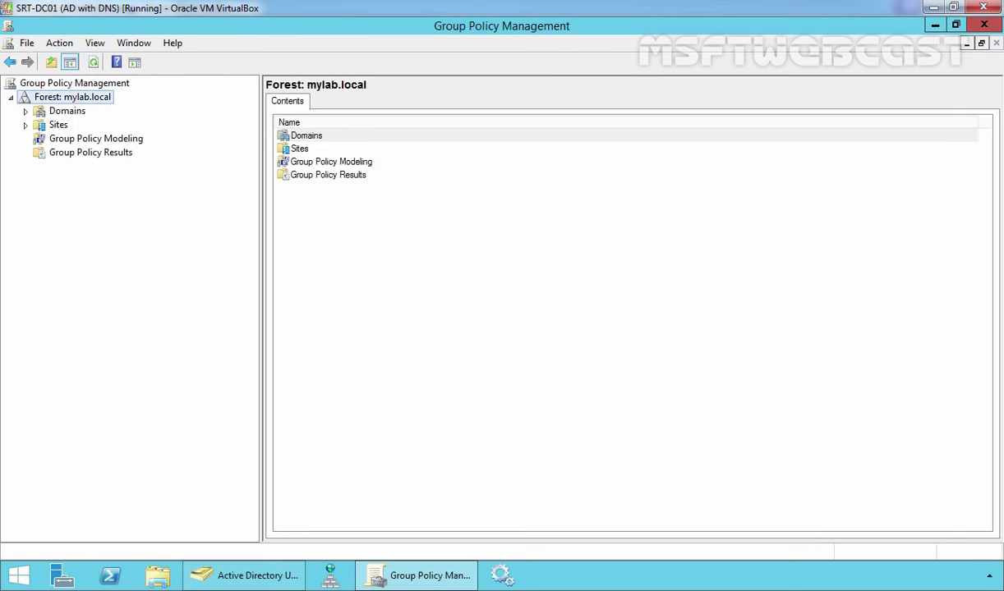
double_click(67, 111)
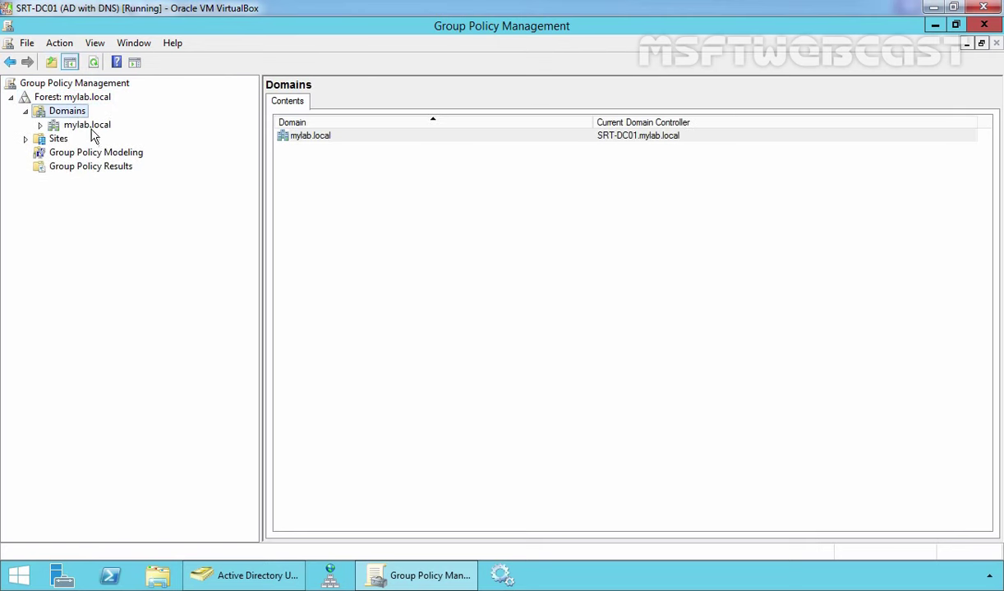
double_click(92, 127)
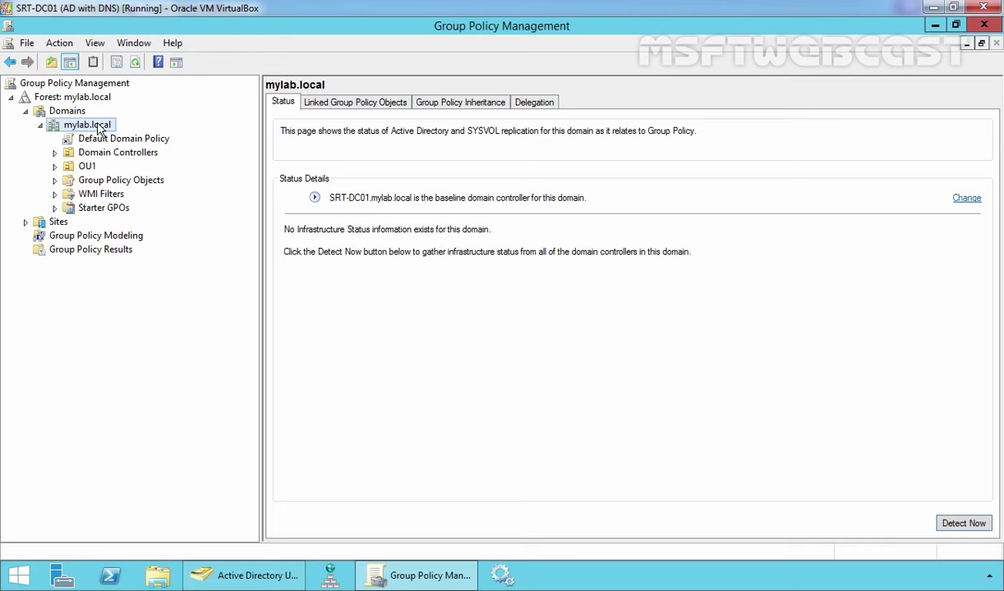
Step: Create 'Removable Driver Access Deny GPO' linked to mylab.local and select it to view its scope
right_click(97, 124)
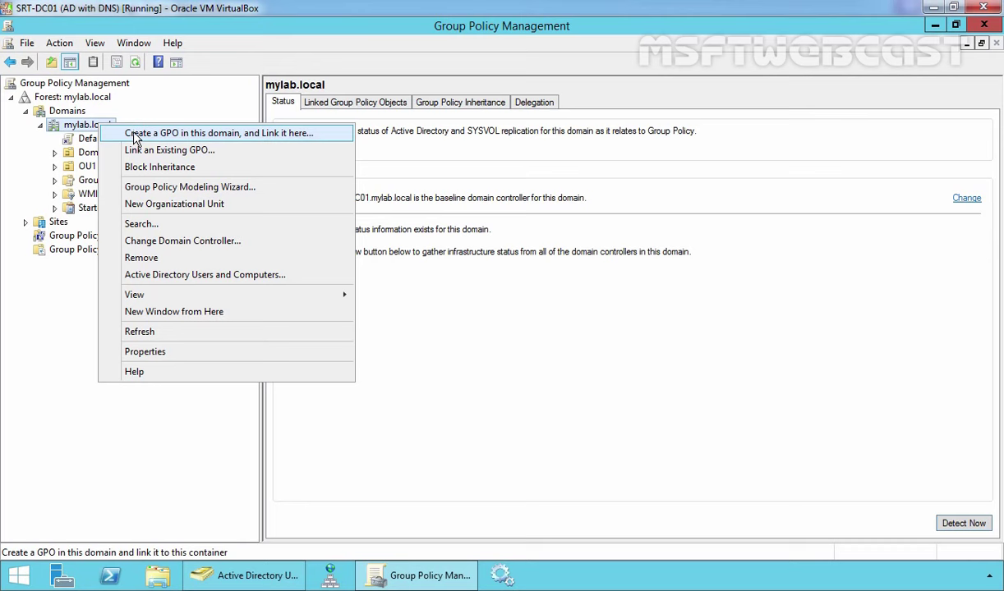
left_click(134, 134)
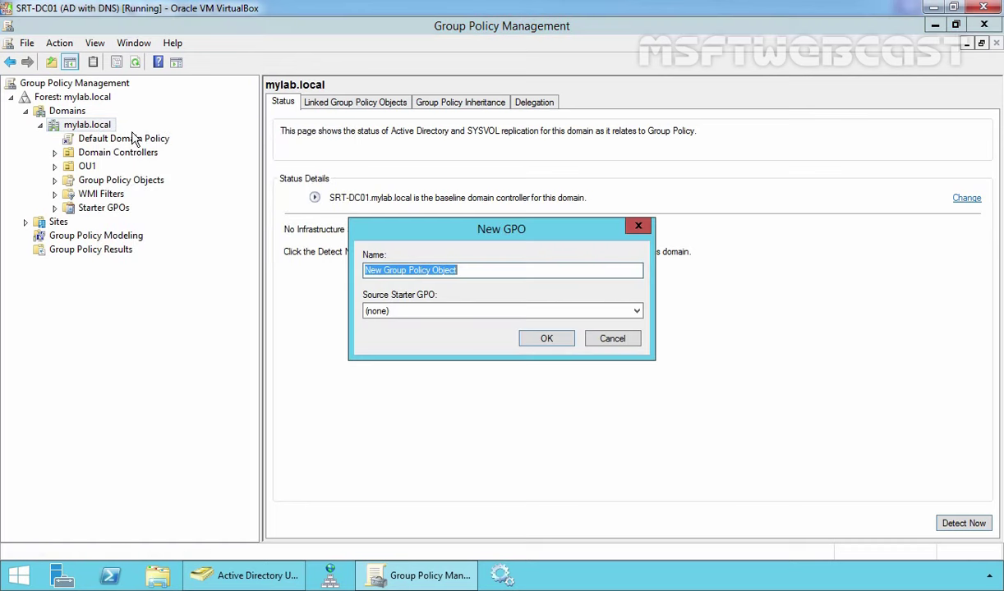
type("Removable Driver Access Deny GPO")
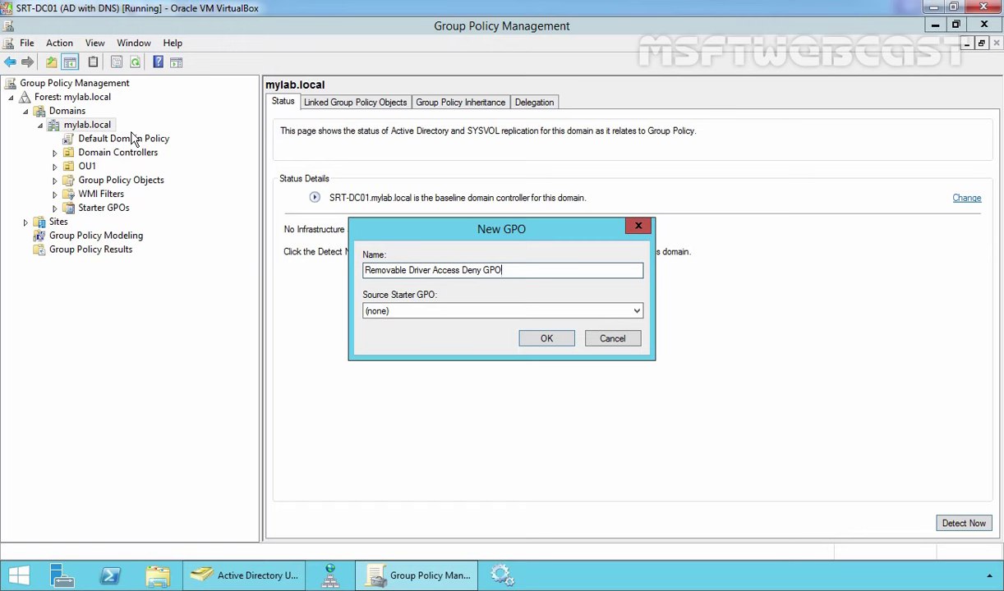
left_click(536, 341)
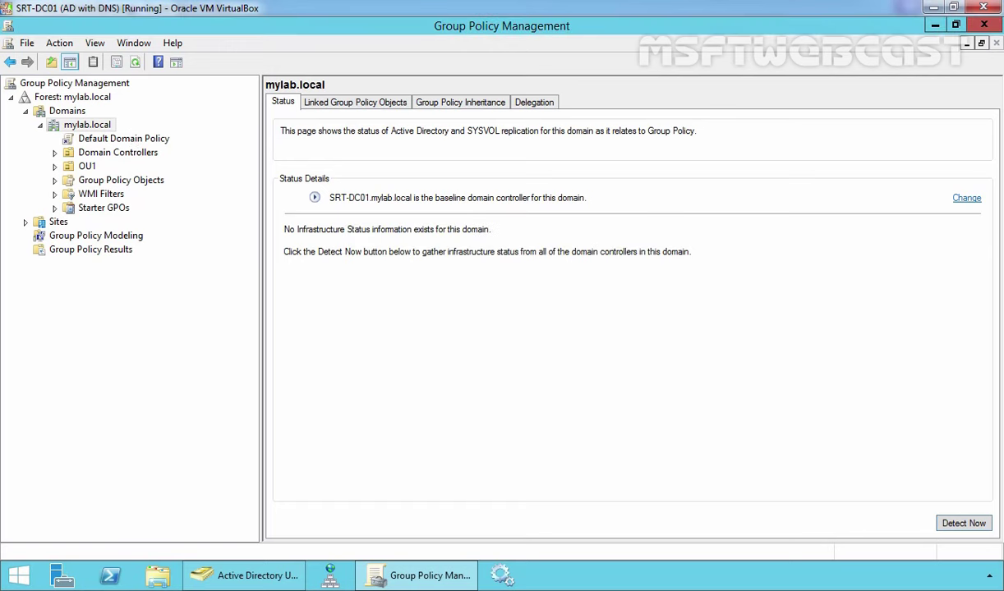
left_click(101, 154)
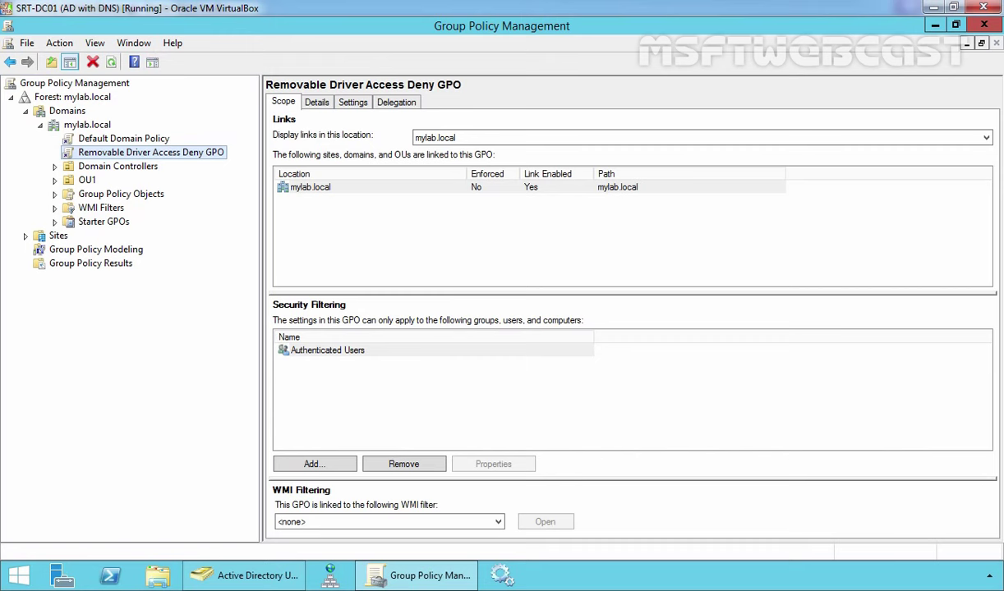
Step: Edit the new GPO in a maximized Group Policy Management Editor window
right_click(106, 158)
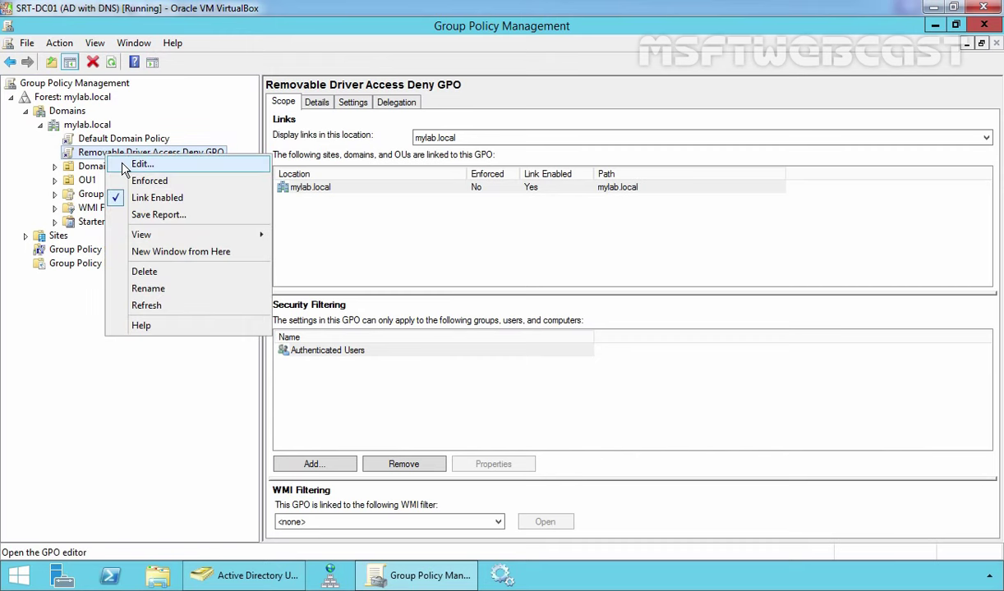
left_click(124, 165)
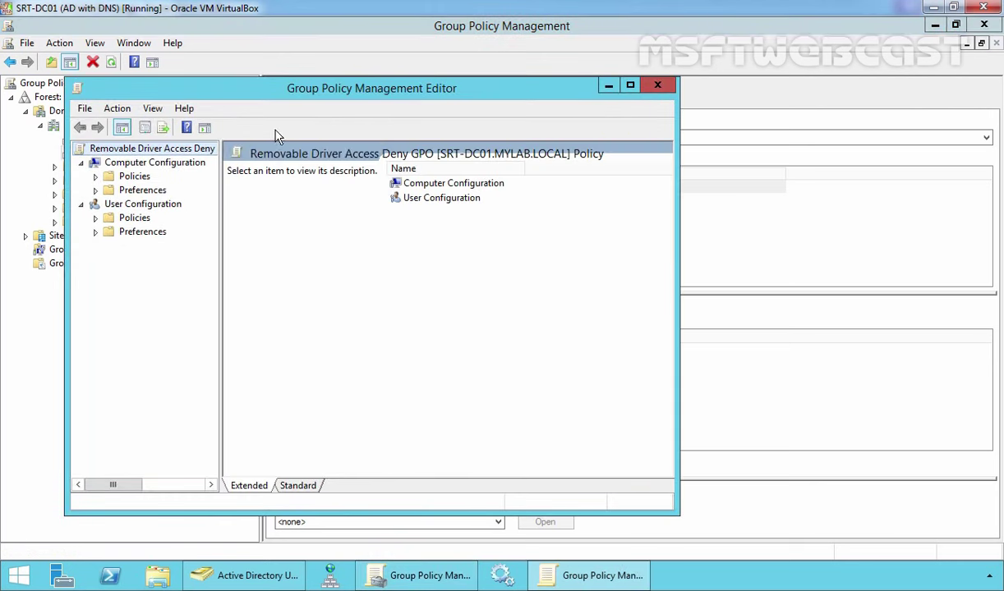
double_click(277, 89)
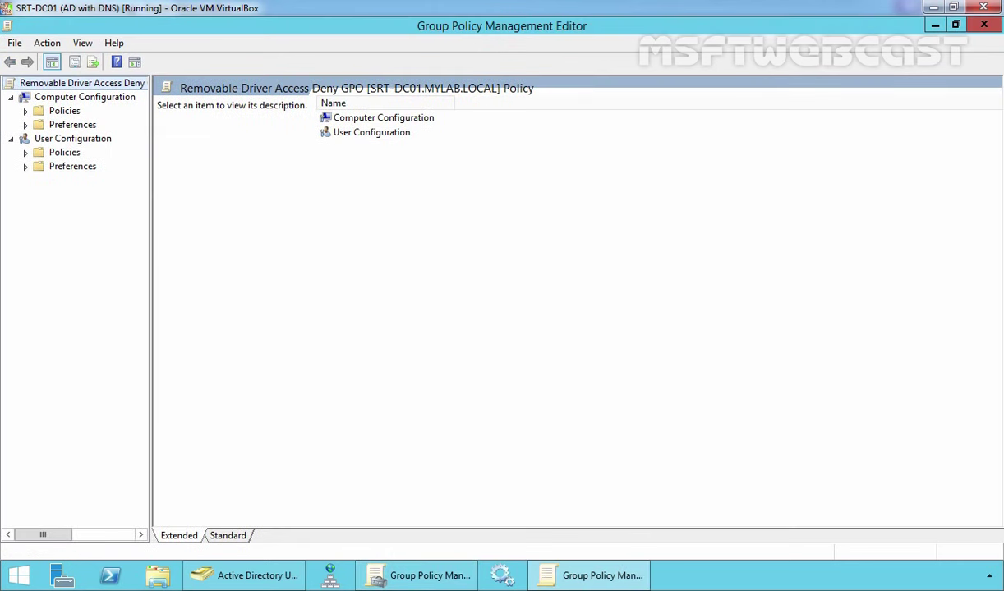
Step: Navigate Computer Configuration > Policies > Administrative Templates > System > Removable Storage Access
left_click(73, 99)
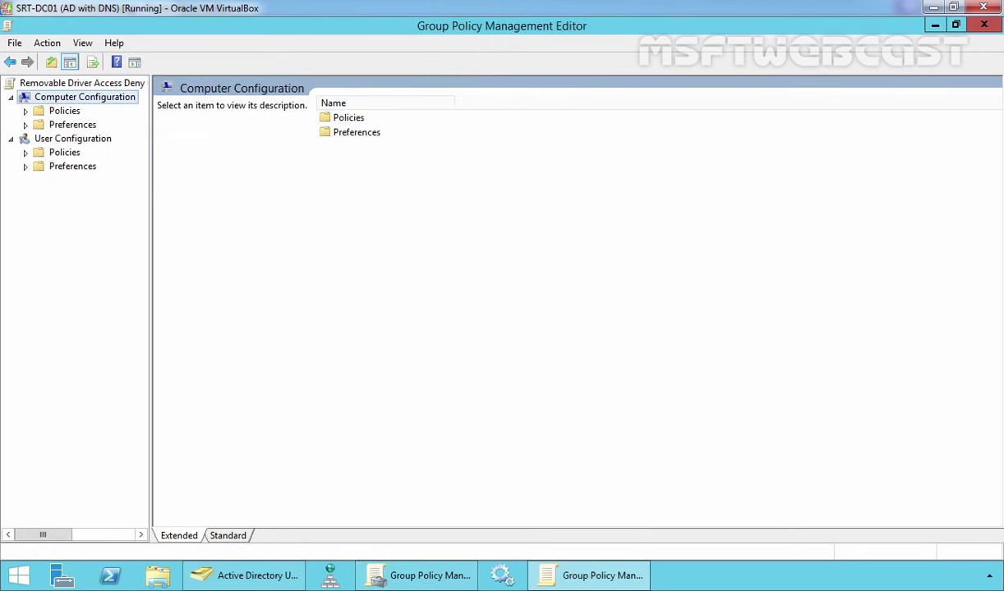
double_click(63, 112)
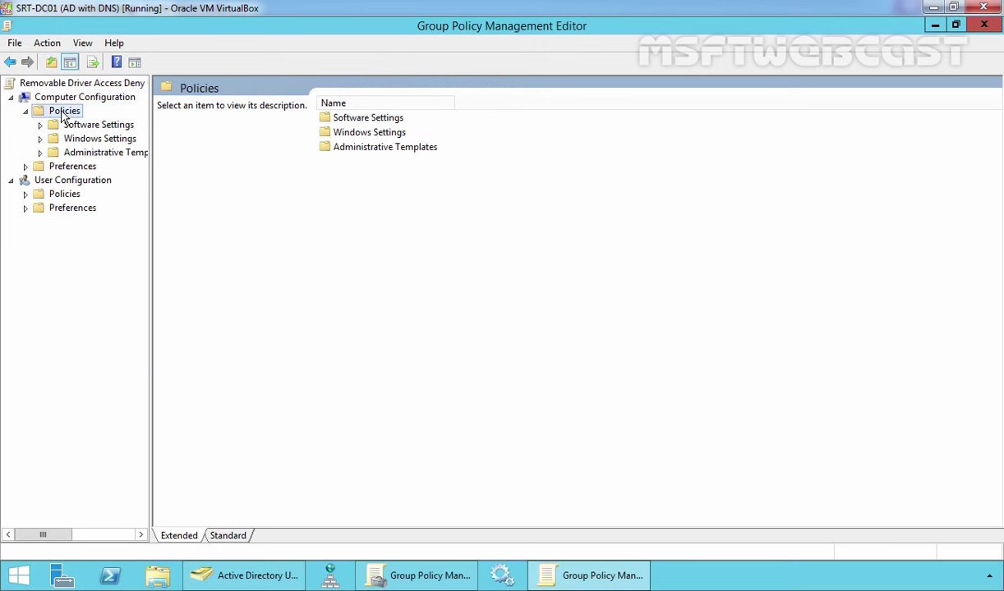
left_click(79, 152)
double_click(82, 153)
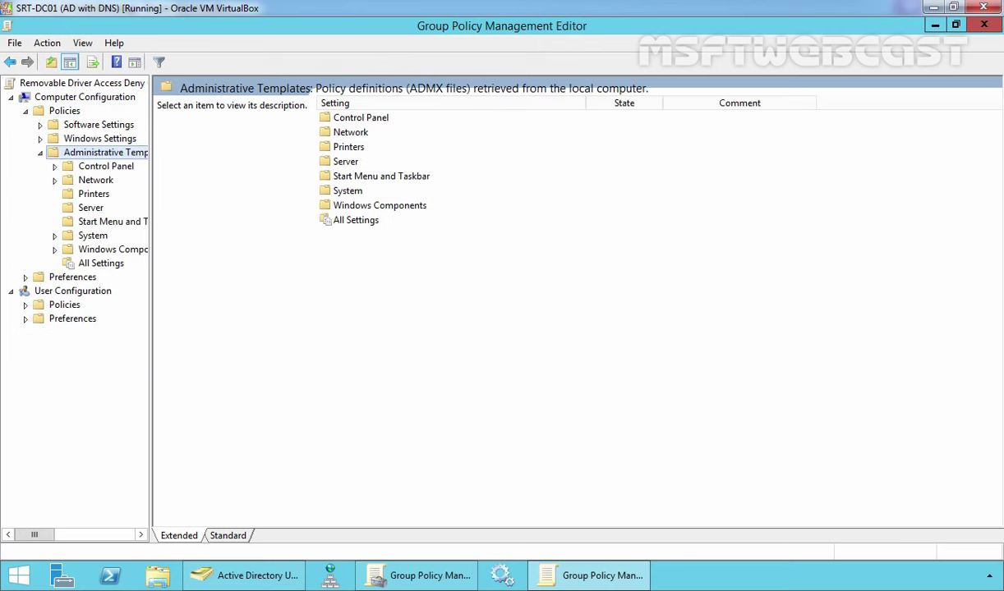
left_click_drag(152, 284, 263, 231)
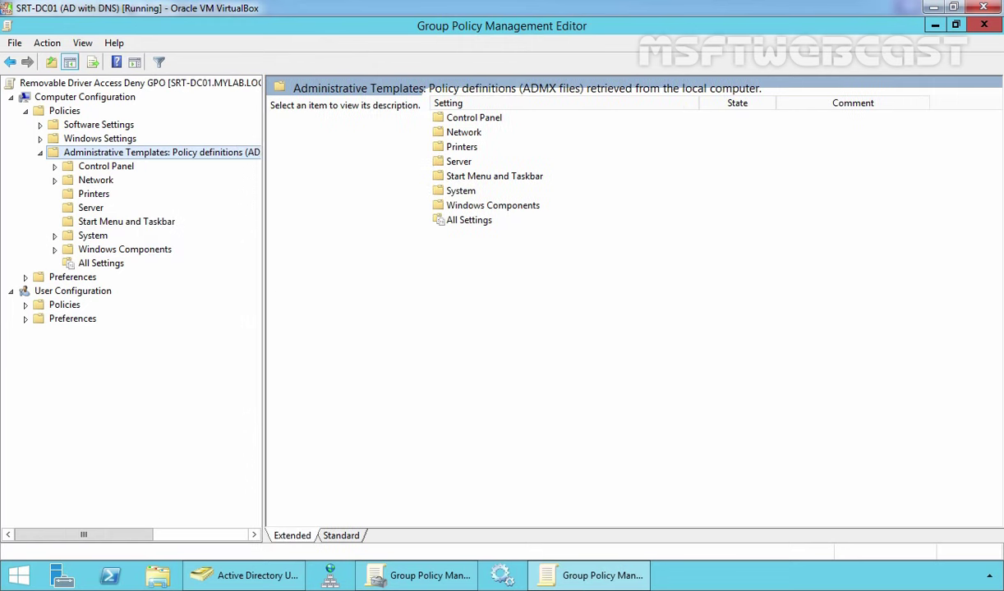
double_click(92, 236)
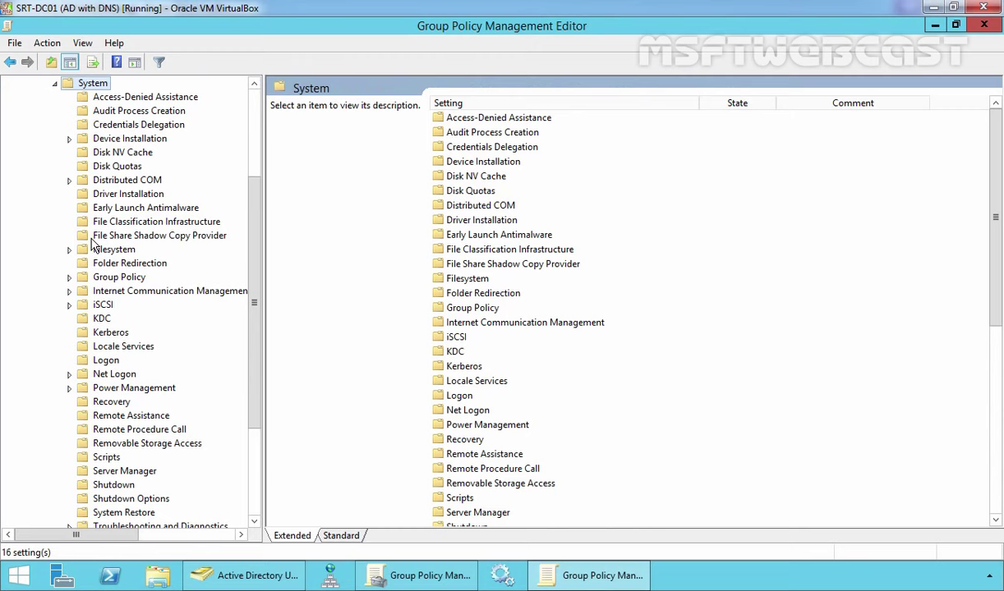
left_click(127, 444)
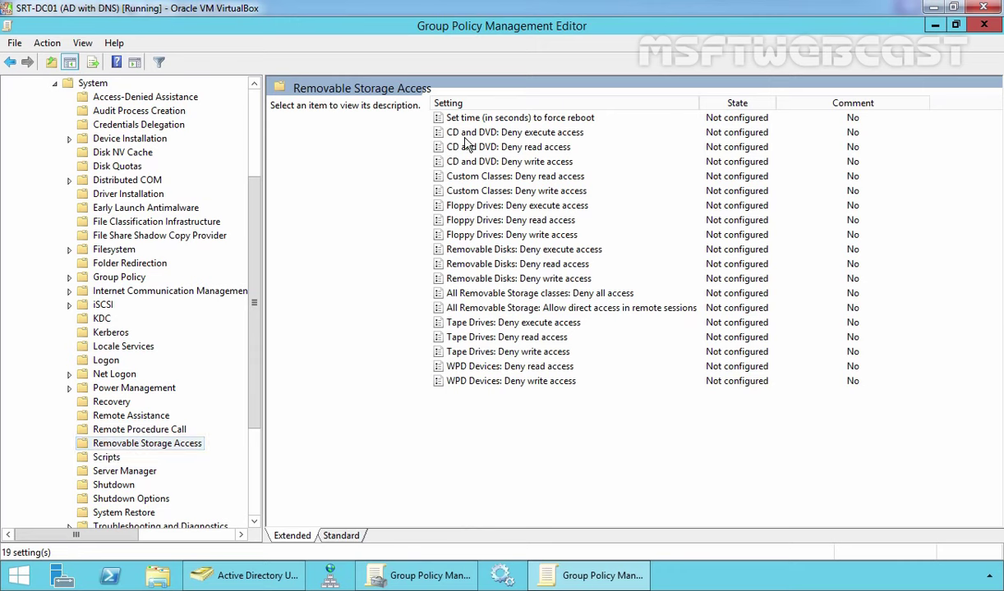
Step: Set 'All Removable Storage classes: Deny all access' to Enabled, apply it, and close the editor
left_click(490, 294)
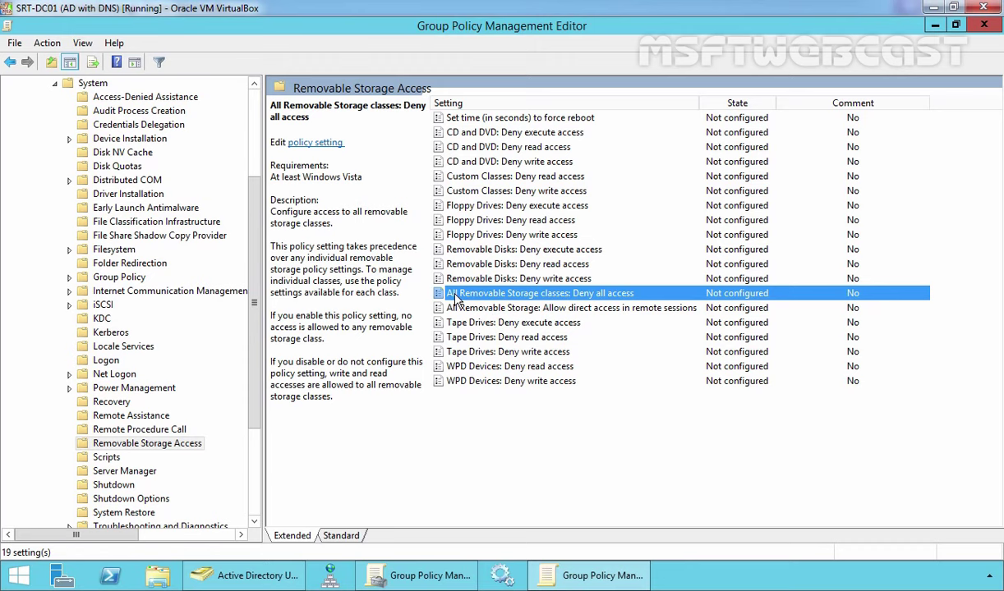
double_click(583, 302)
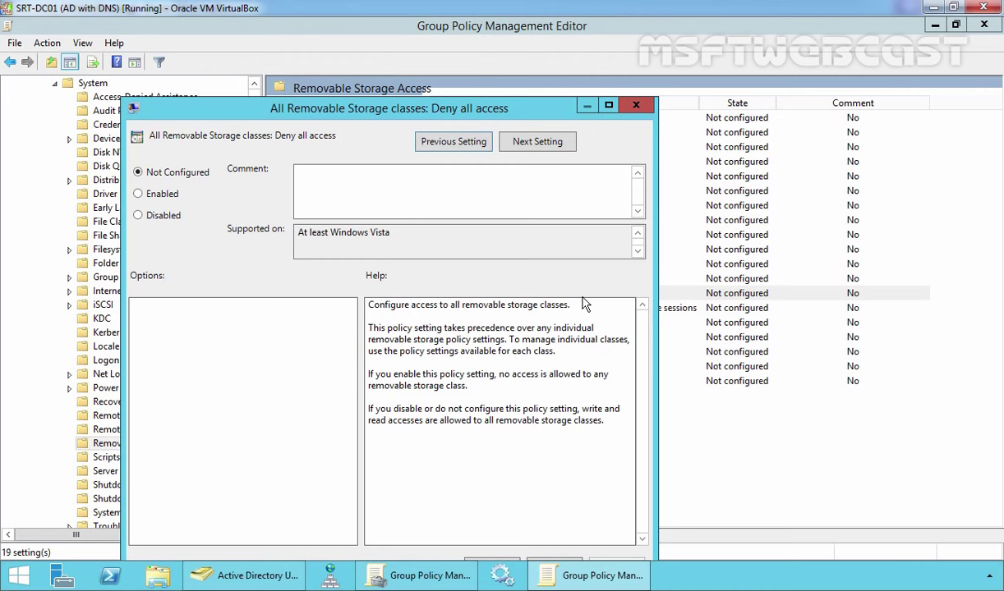
left_click(151, 199)
left_click_drag(370, 121, 359, 77)
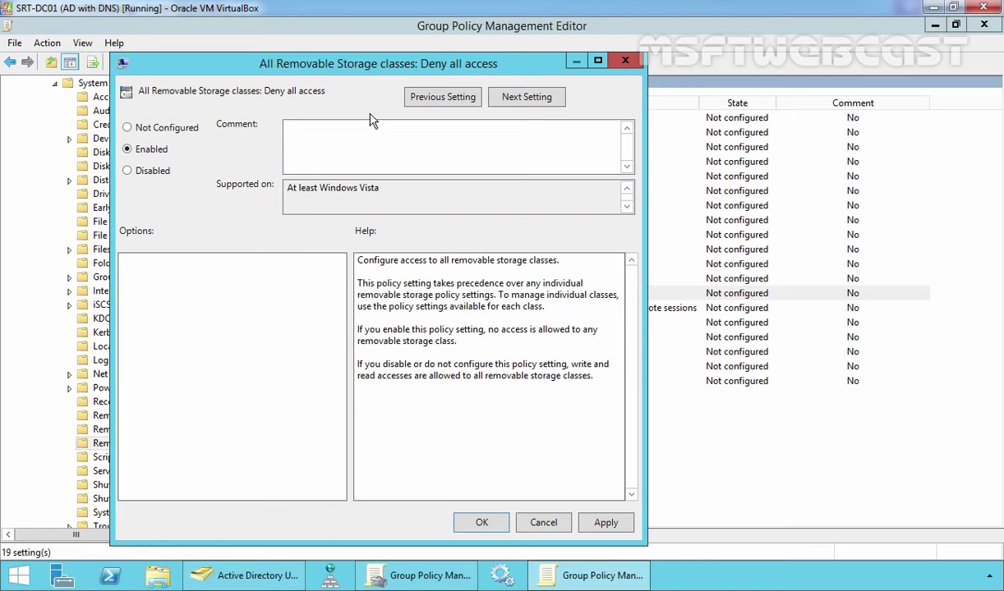
left_click(606, 523)
left_click(480, 524)
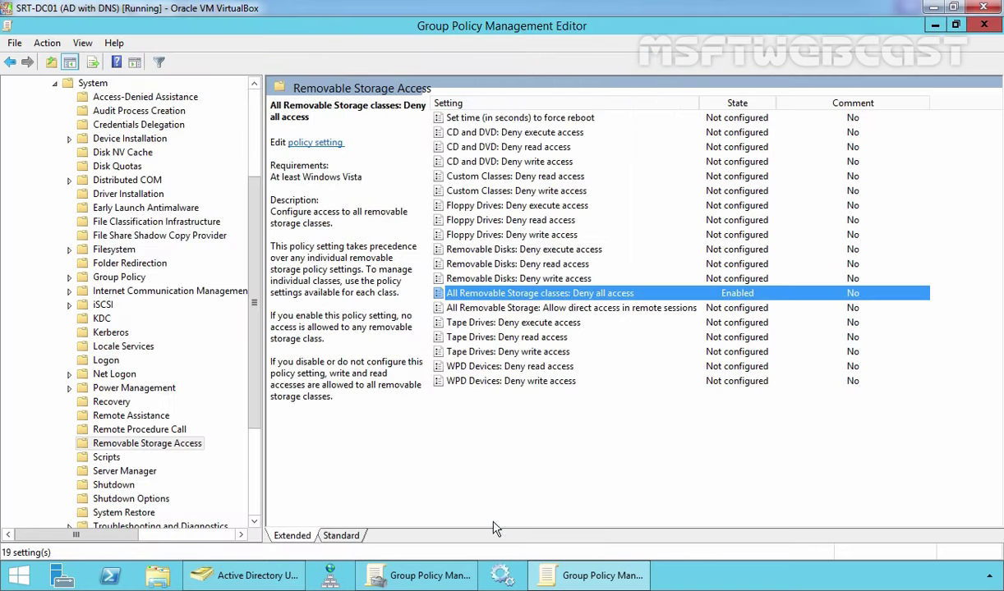
left_click(540, 477)
left_click(985, 25)
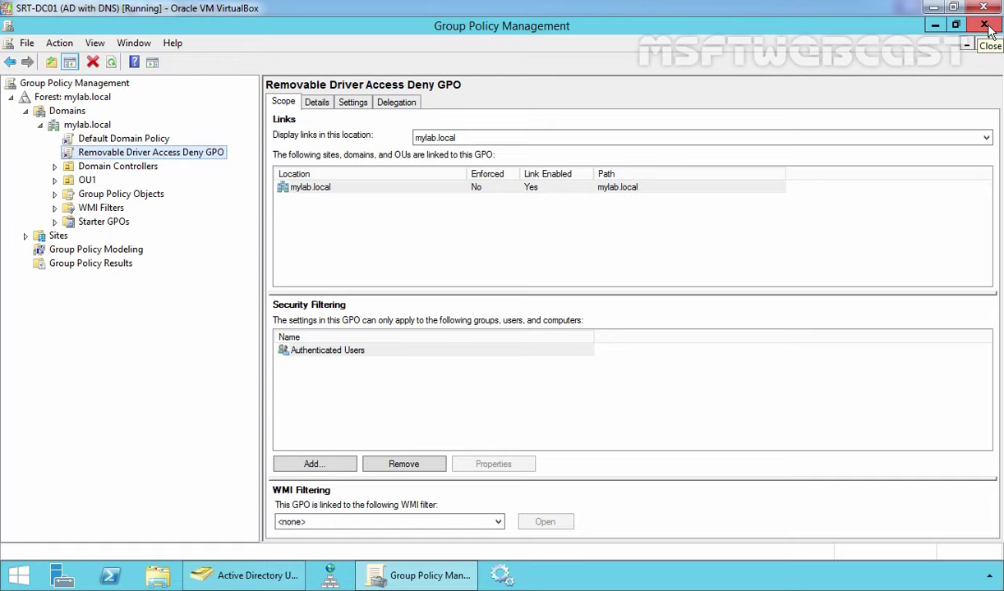
Step: Close Group Policy Management and run gpupdate /force in a Command Prompt on the client
left_click(985, 25)
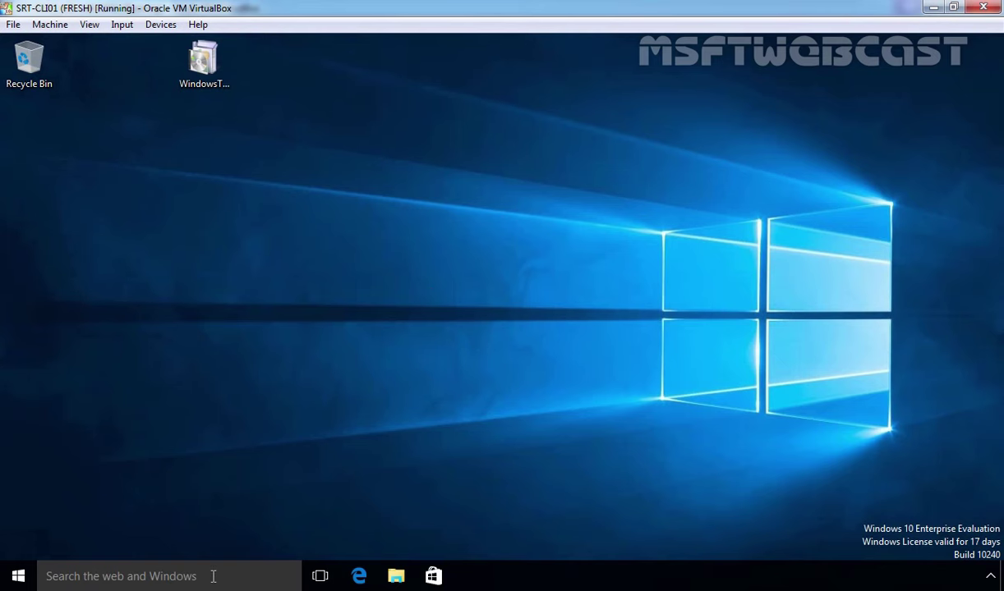
key("super+r")
type("cmd")
key("Return")
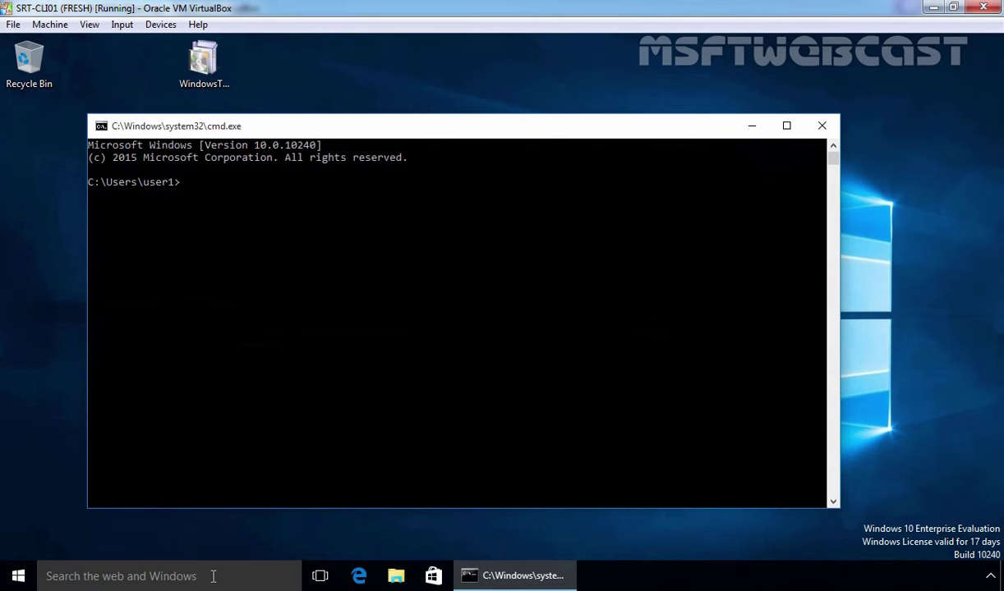
type("gpupdate /force")
key("Return")
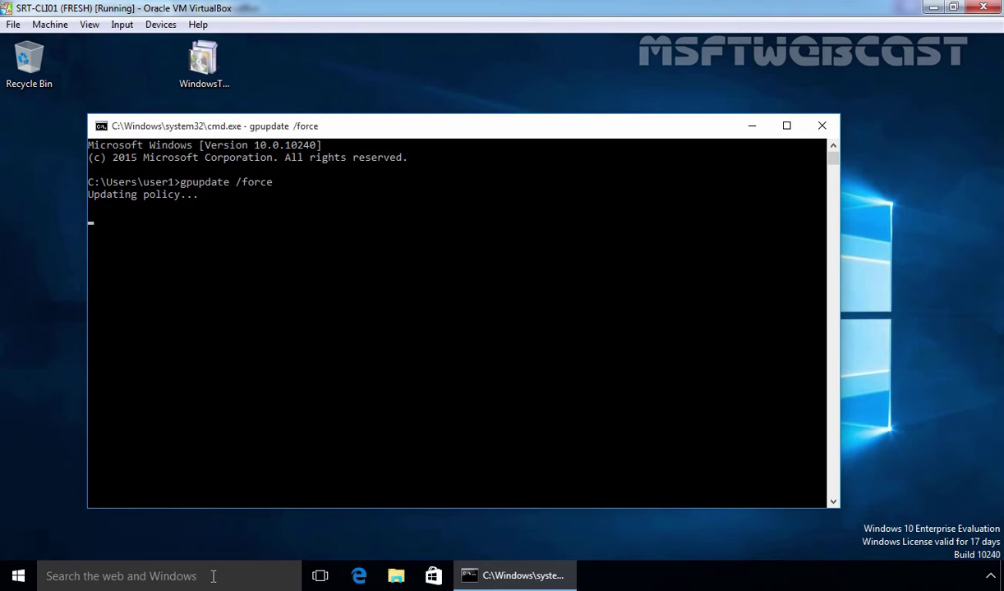
Step: Close Command Prompt and attach the SanDisk Cruzer Blade drive via VirtualBox Devices > USB
left_click(822, 125)
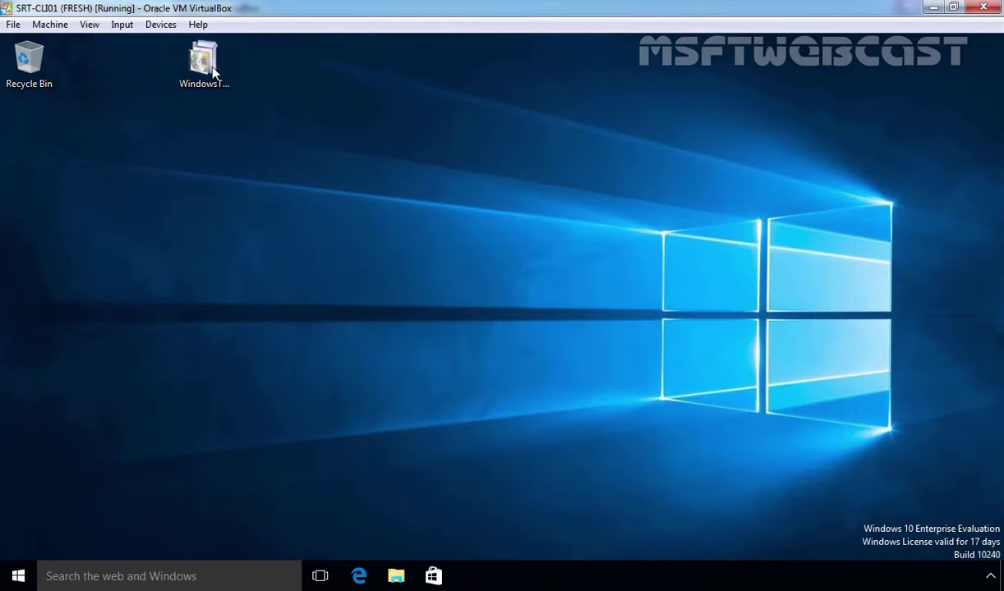
left_click(160, 24)
mouse_move(173, 78)
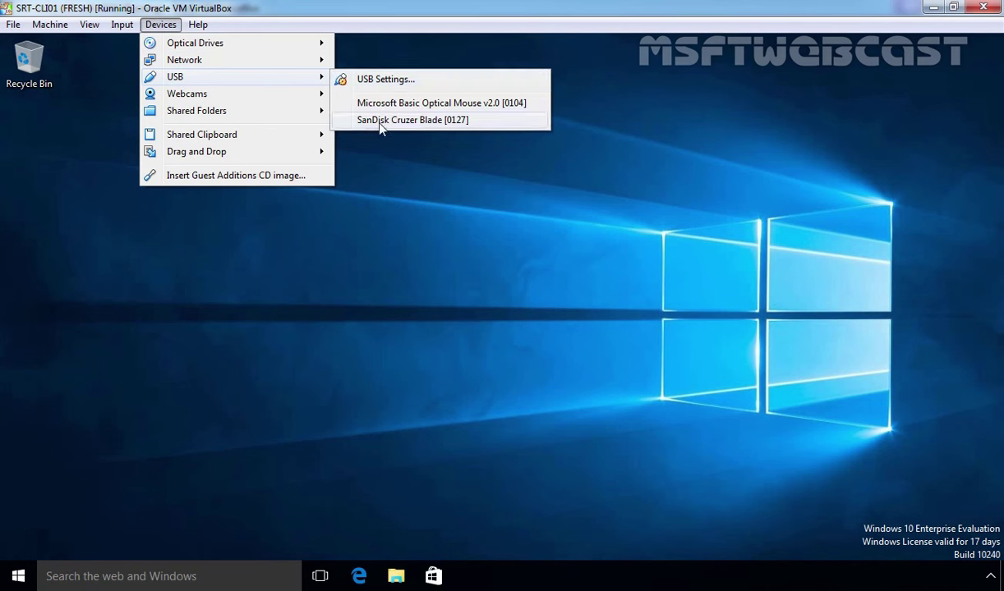
left_click(401, 121)
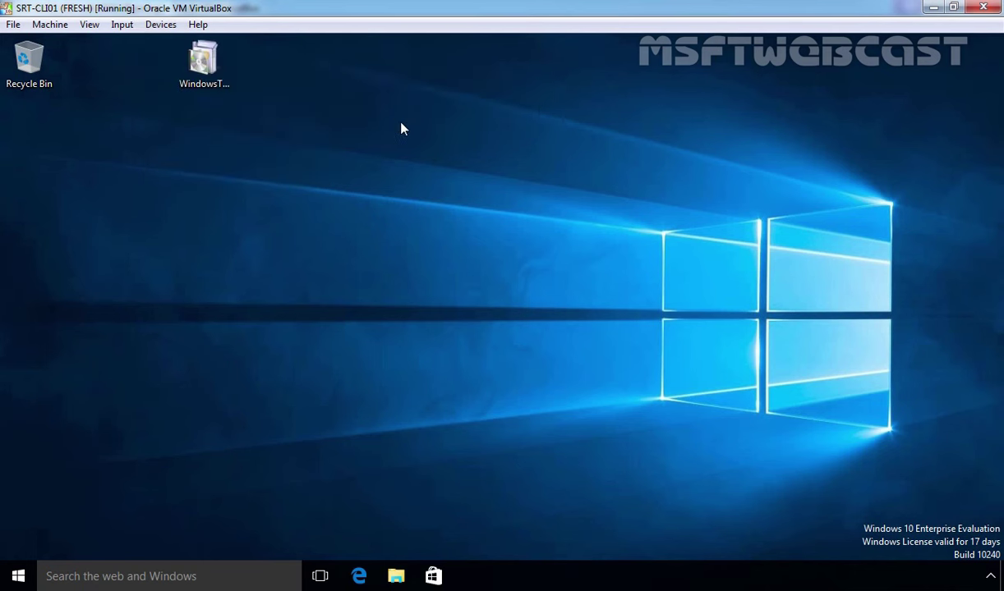
Step: Try opening Removable Disk (E:) from This PC in File Explorer, getting 'Access is denied'
left_click(396, 577)
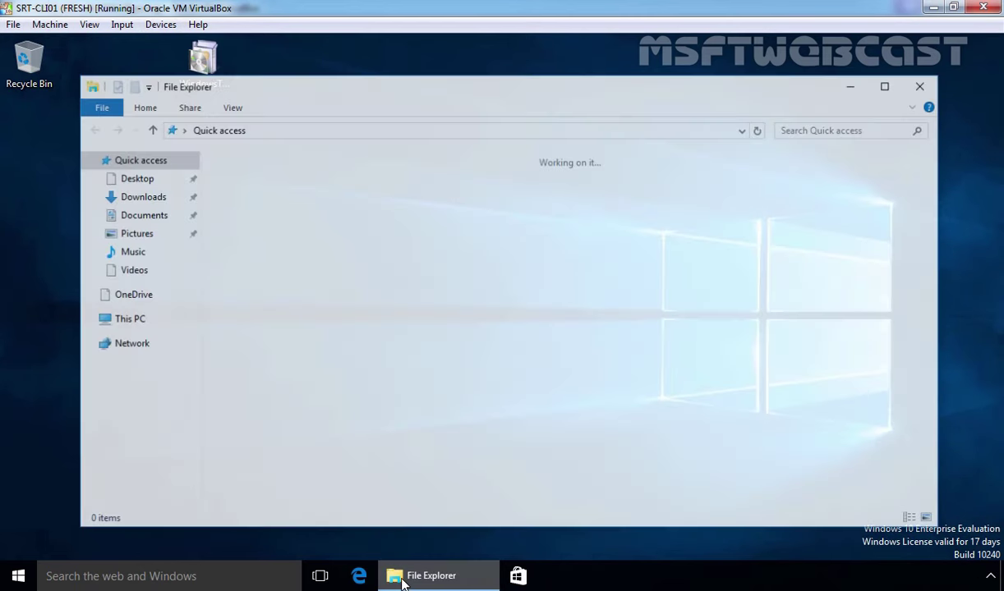
left_click(126, 319)
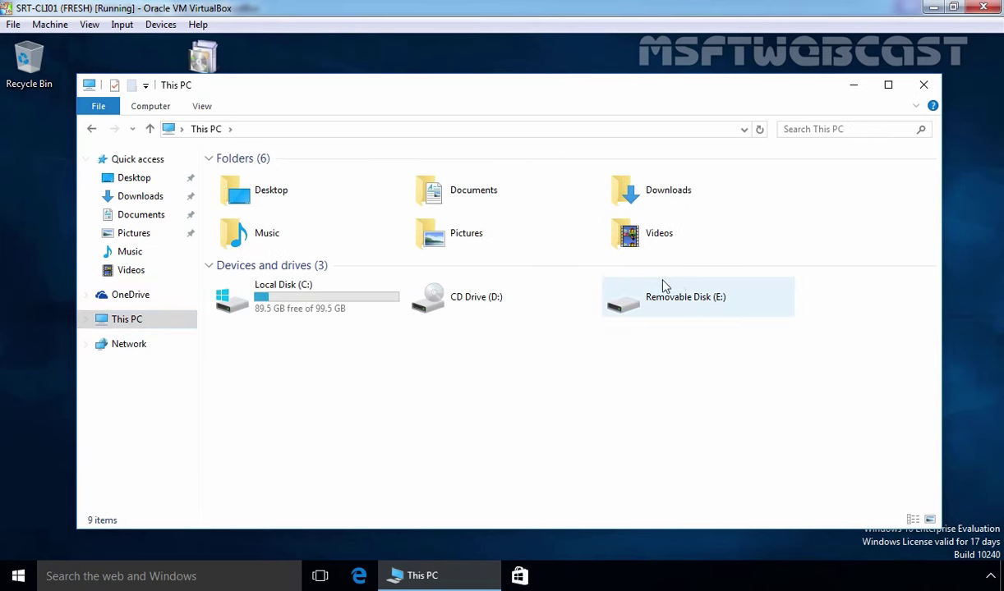
double_click(694, 300)
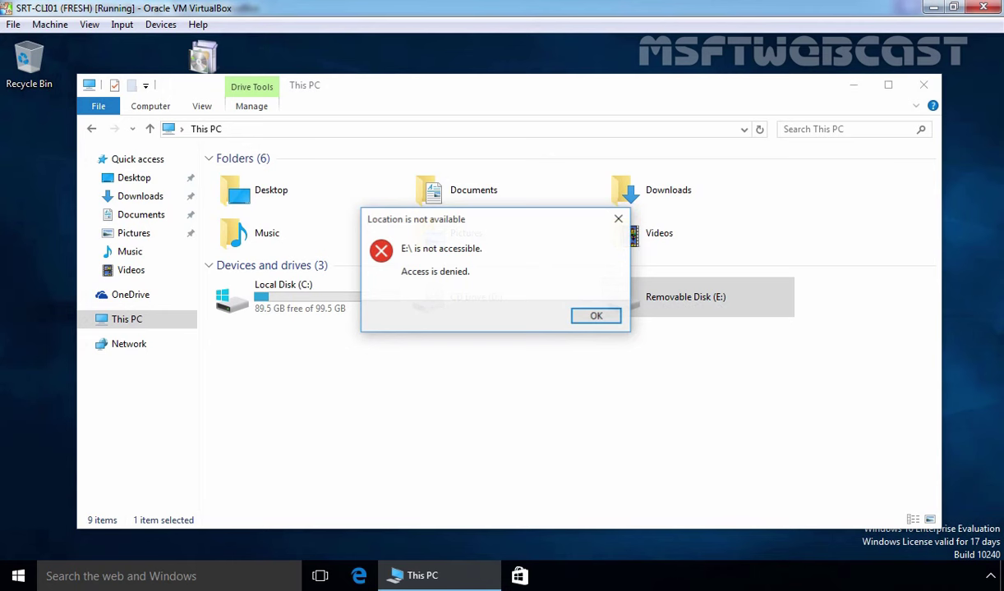